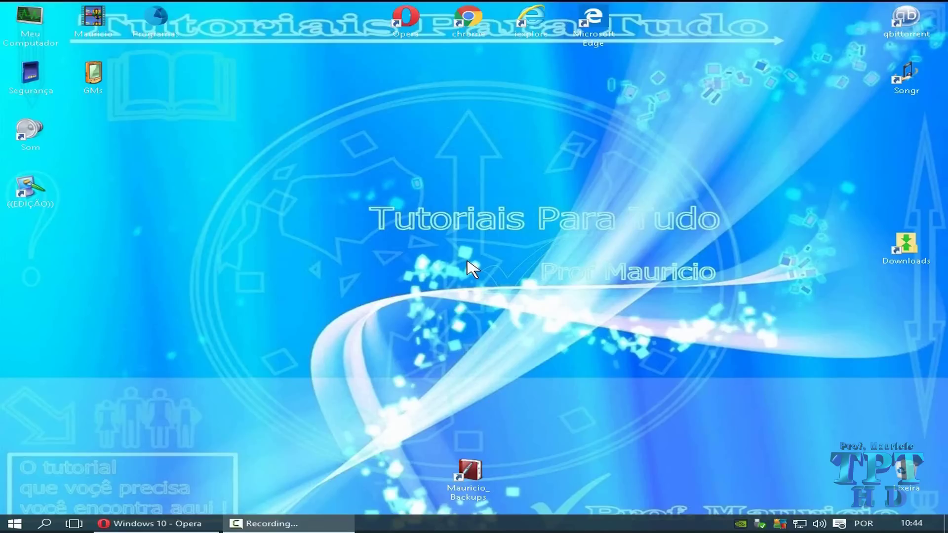
- Switch to Opera, download the 64-bit media creation tool from Microsoft's Windows 10 download page, and close the browser
click(180, 522)
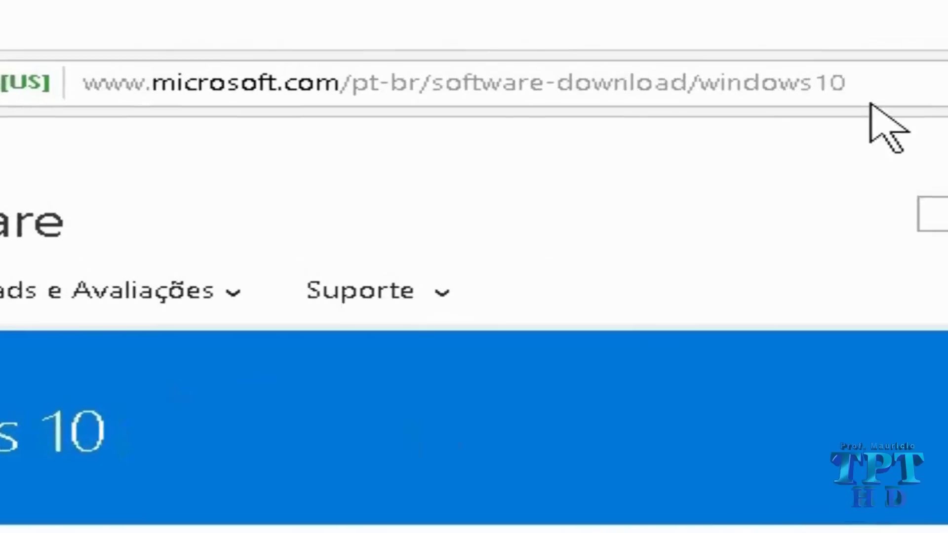
click(543, 37)
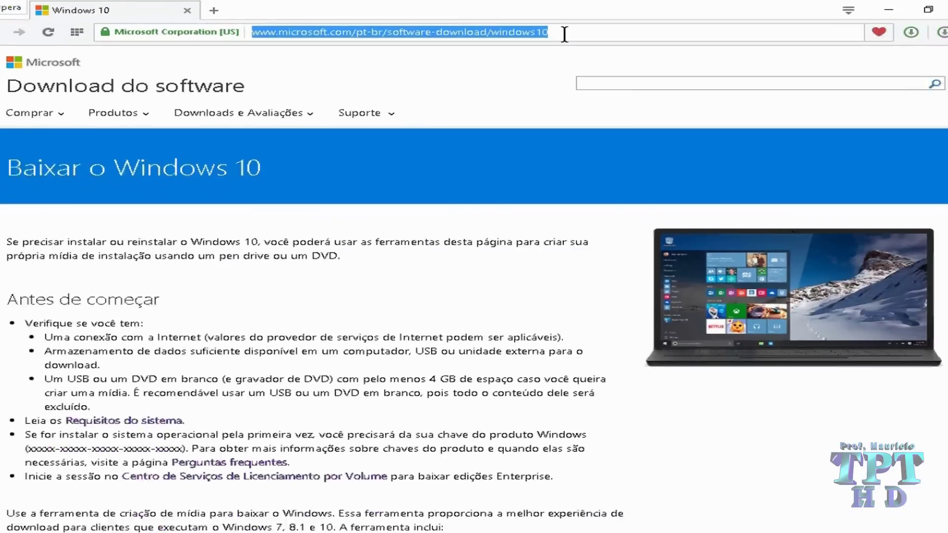
click(945, 253)
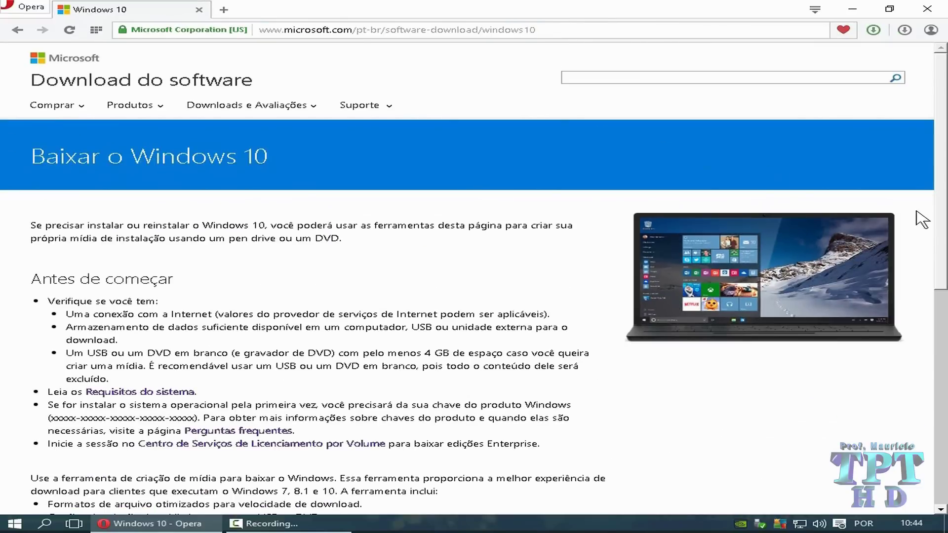
drag(943, 195, 940, 308)
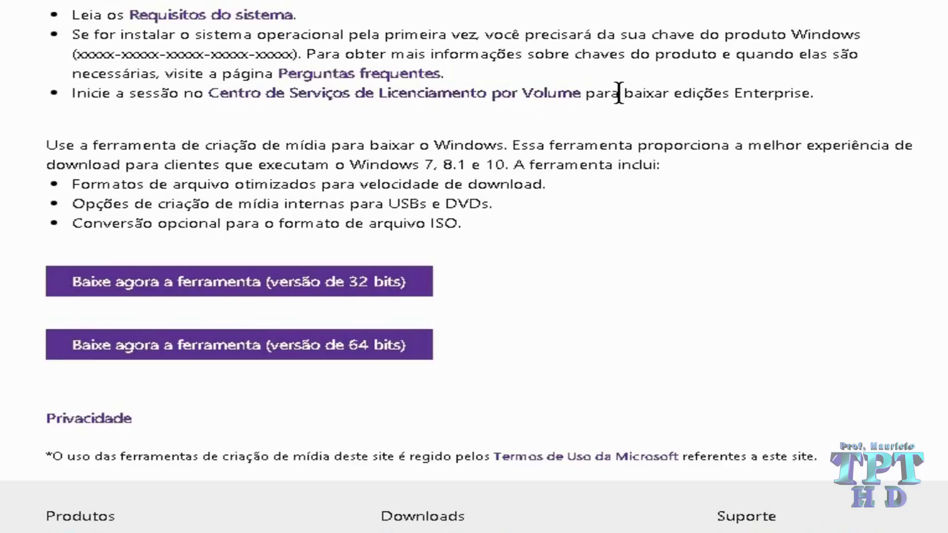
drag(619, 94, 819, 99)
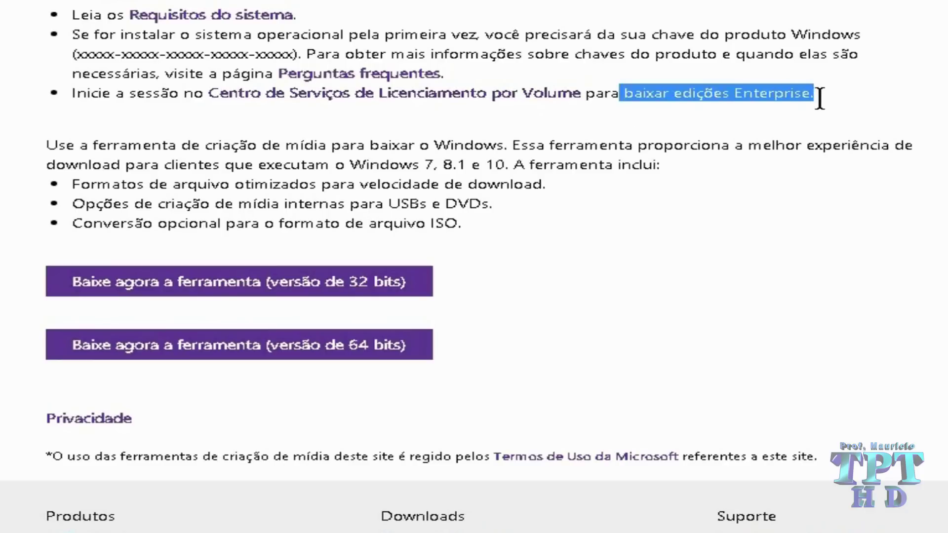
scroll(842, 119, down, 3)
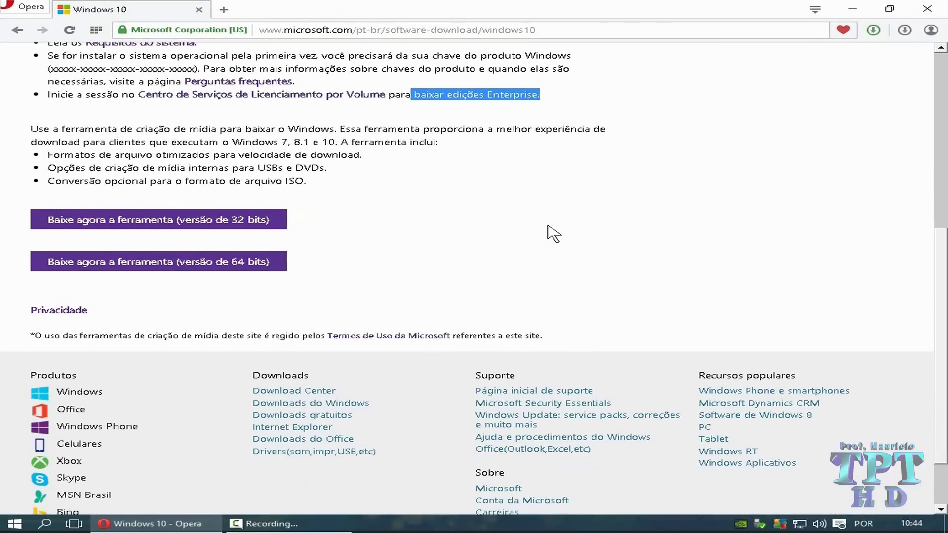
click(440, 236)
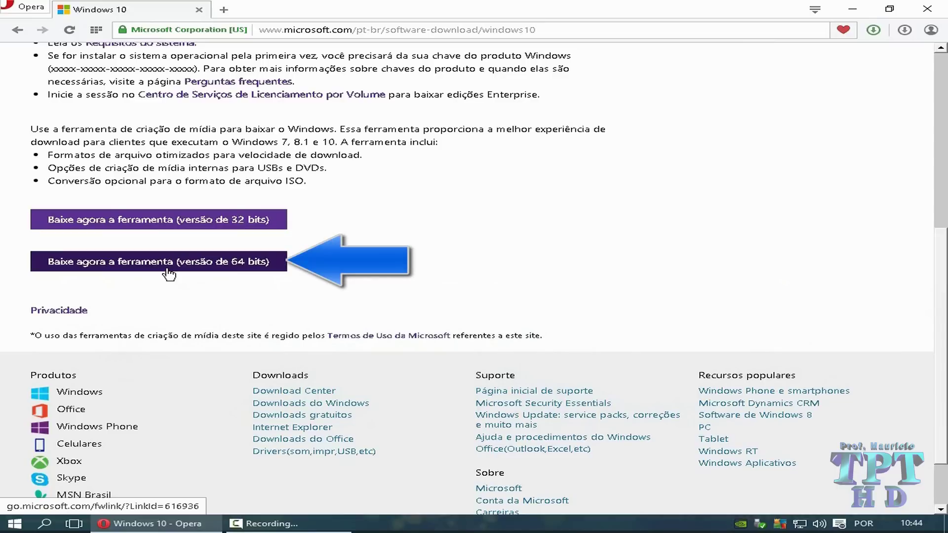
click(169, 273)
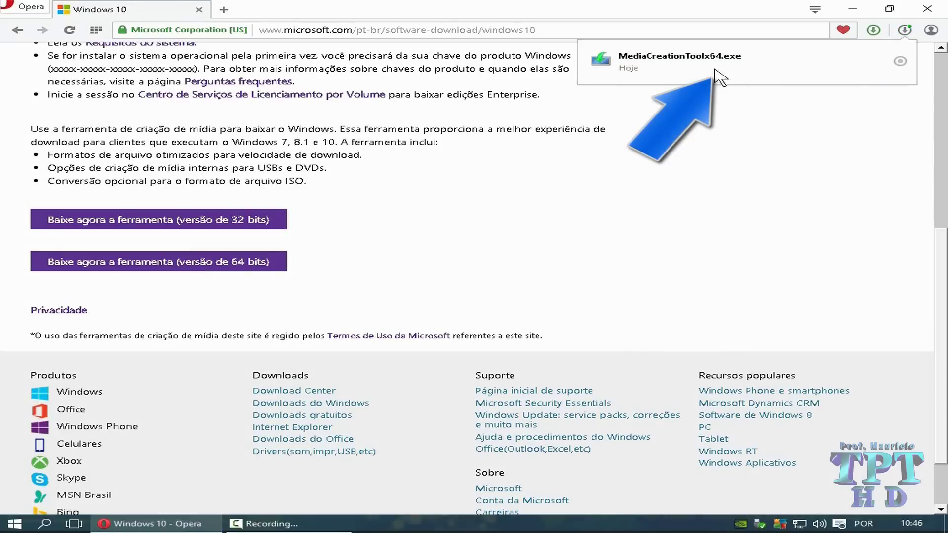
click(927, 9)
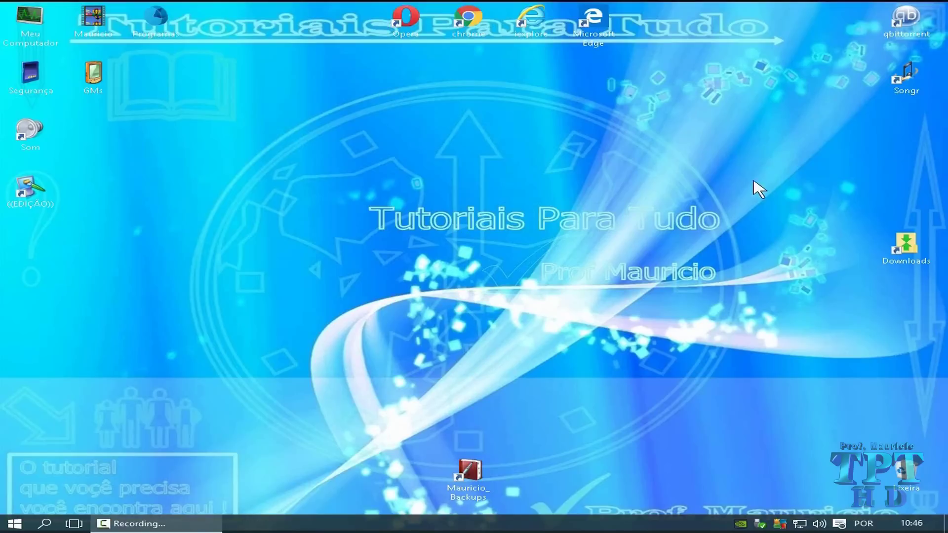
- Run MediaCreationToolx64.exe from the Downloads folder and choose to create installation media for another computer
double_click(908, 244)
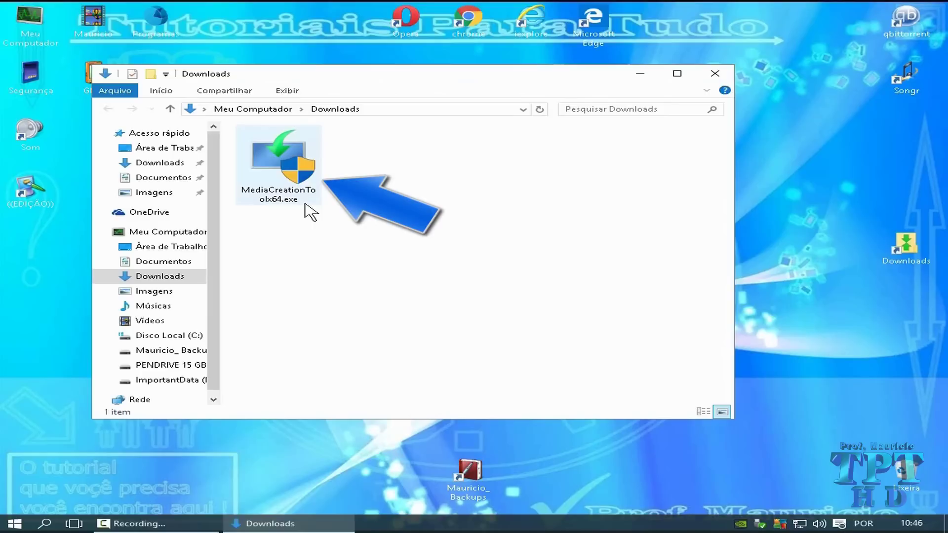
double_click(291, 170)
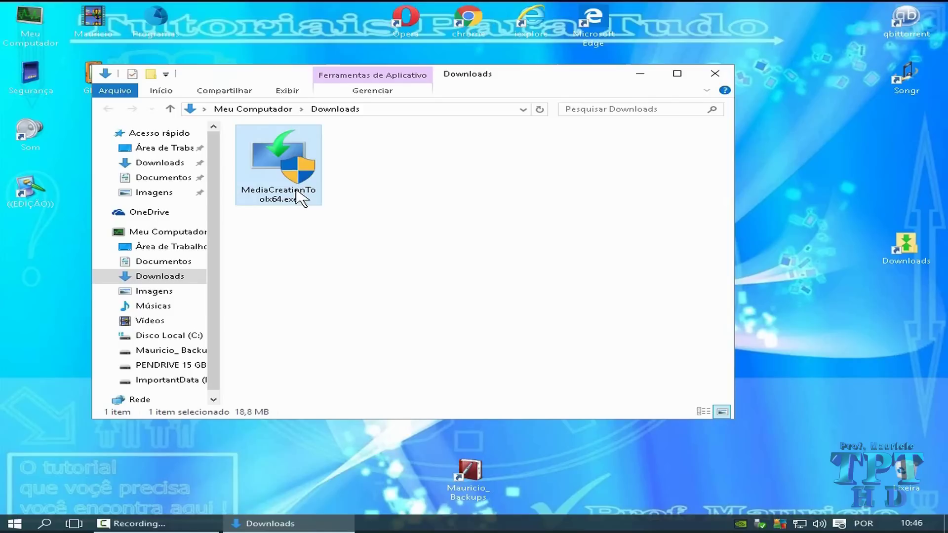
double_click(279, 168)
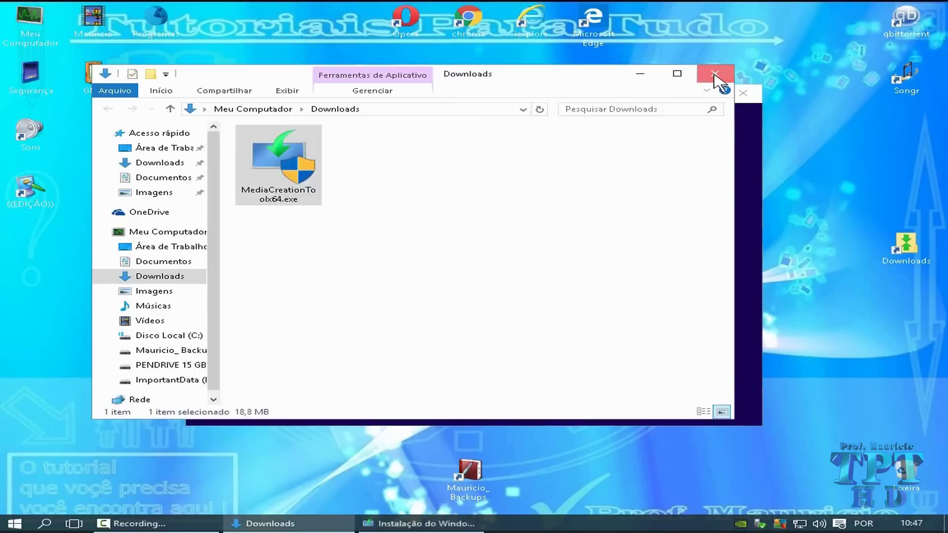
click(715, 73)
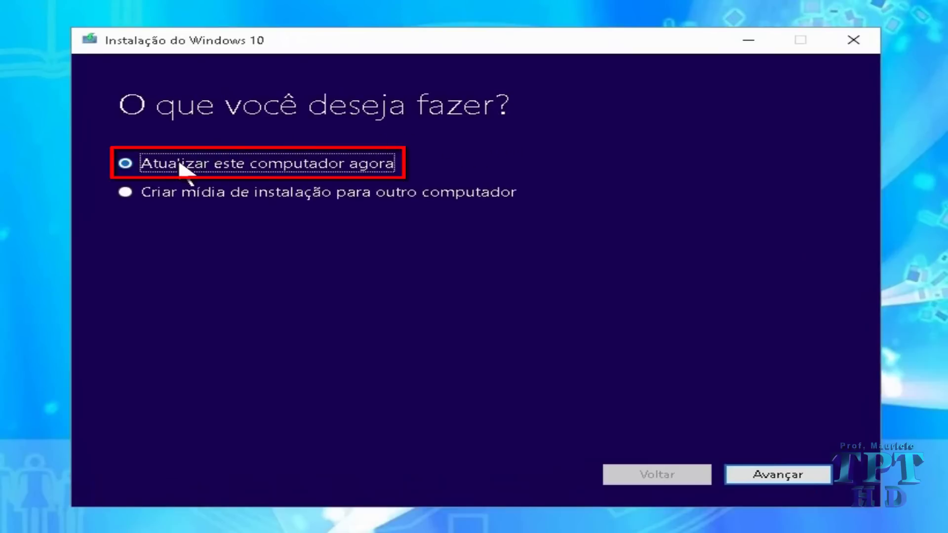
click(127, 194)
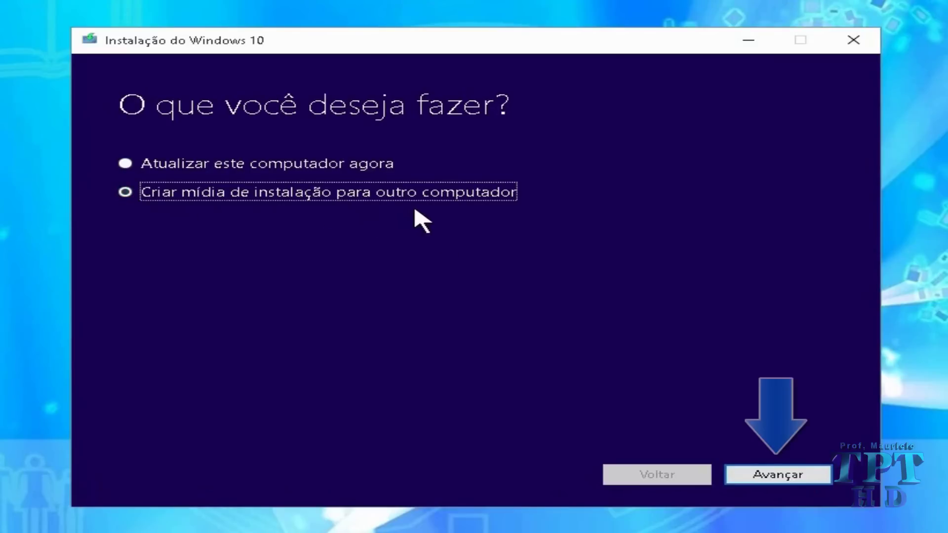
click(783, 476)
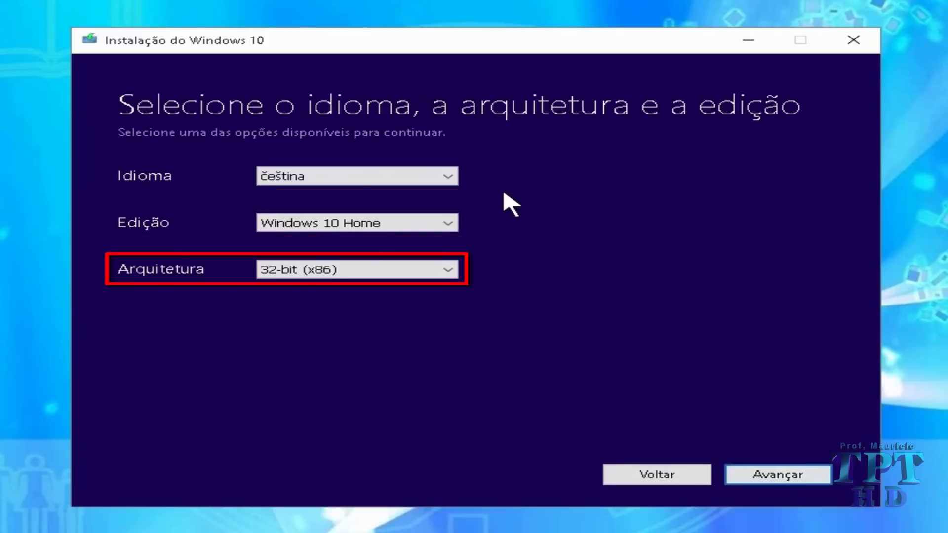
- Set the installation media's language to português (Brasil) and its edition to Windows 10 Pro
click(449, 177)
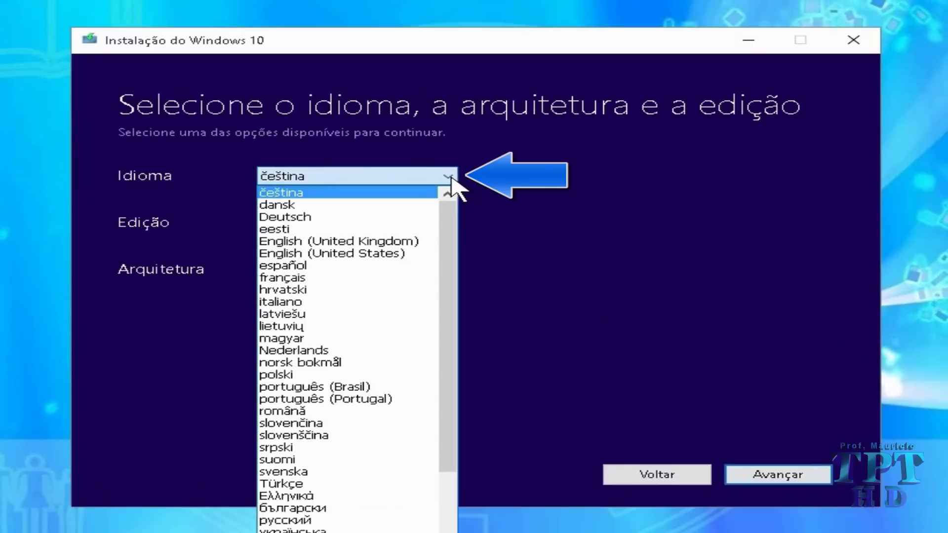
click(384, 387)
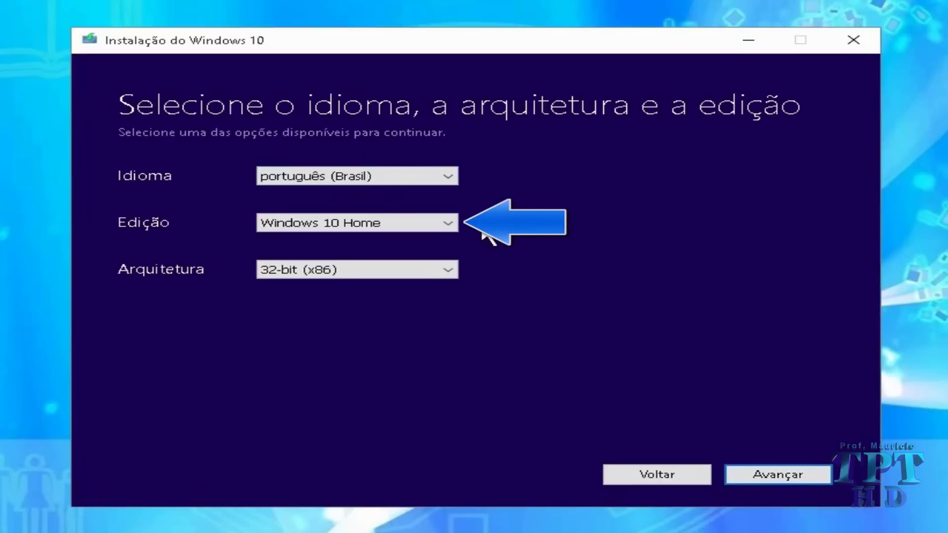
click(455, 226)
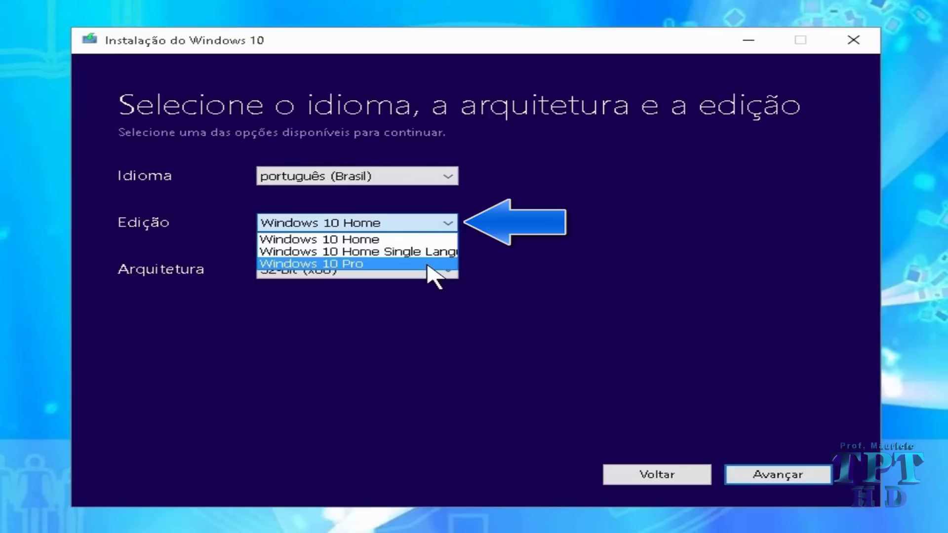
click(429, 264)
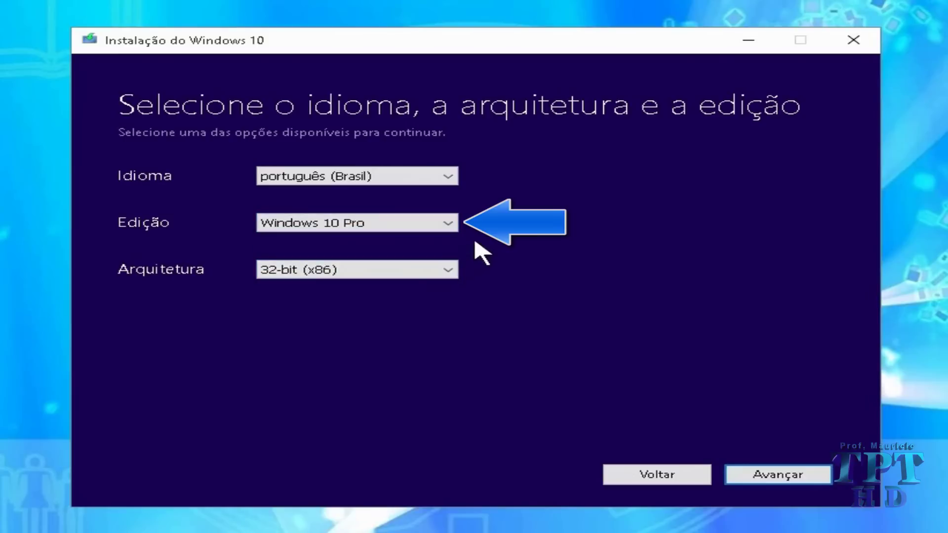
- Check the USB space requirements for the 32-bit (x86) and 64-bit (x64) architectures, returning to the architecture selection
click(448, 270)
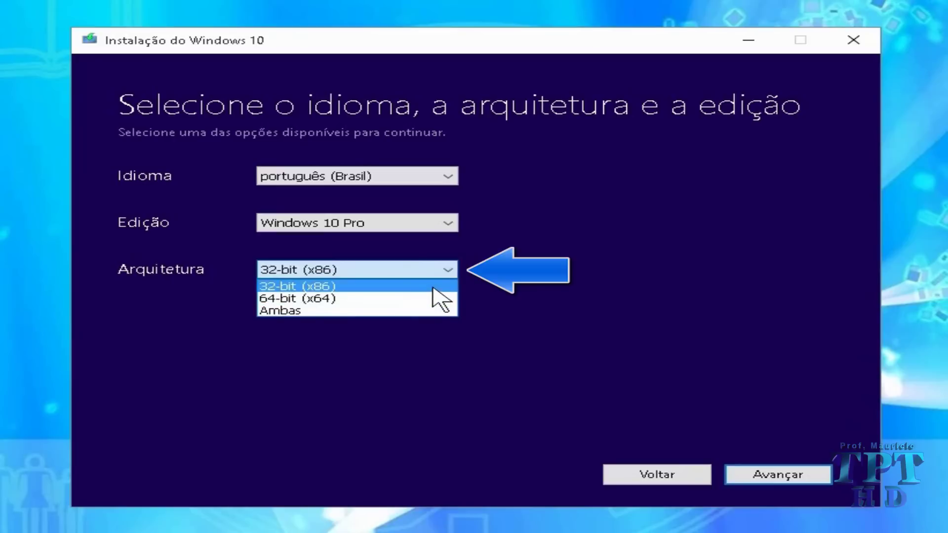
click(434, 290)
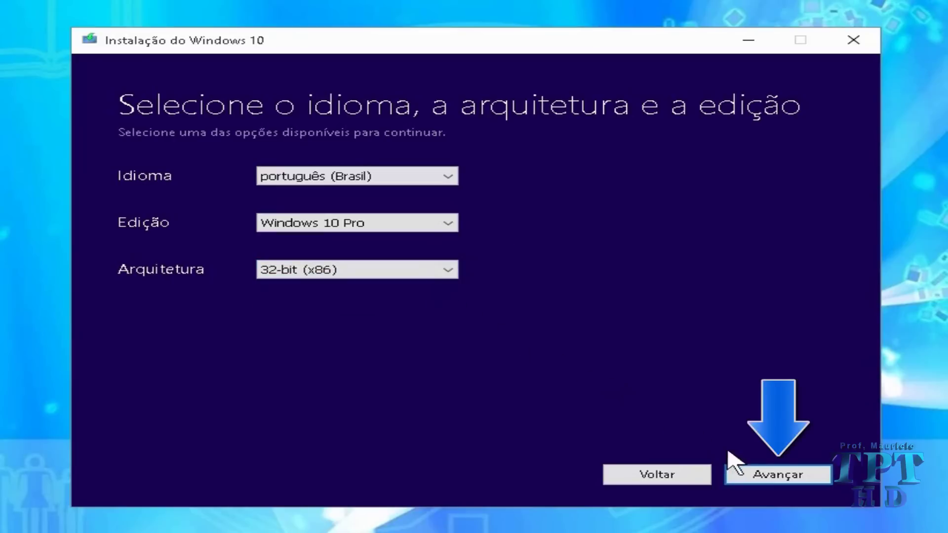
click(779, 476)
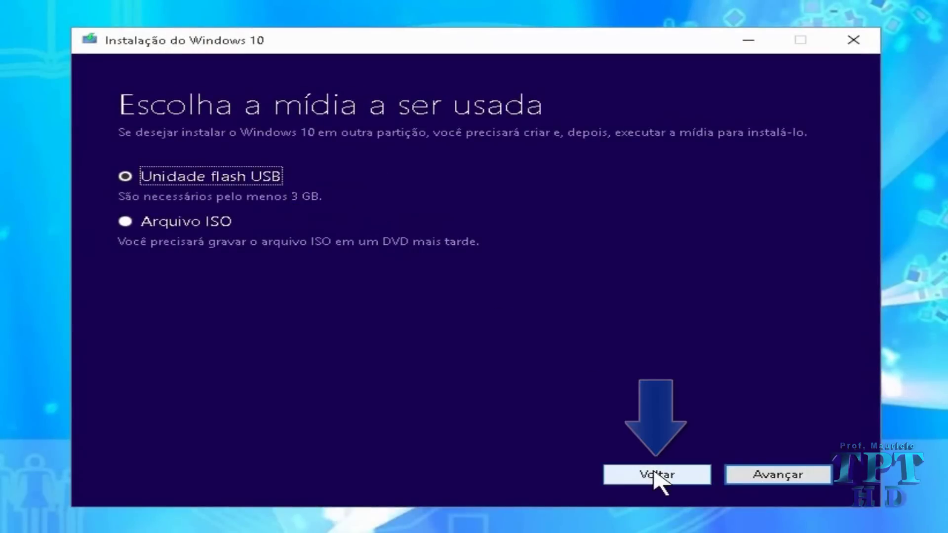
click(657, 475)
click(449, 275)
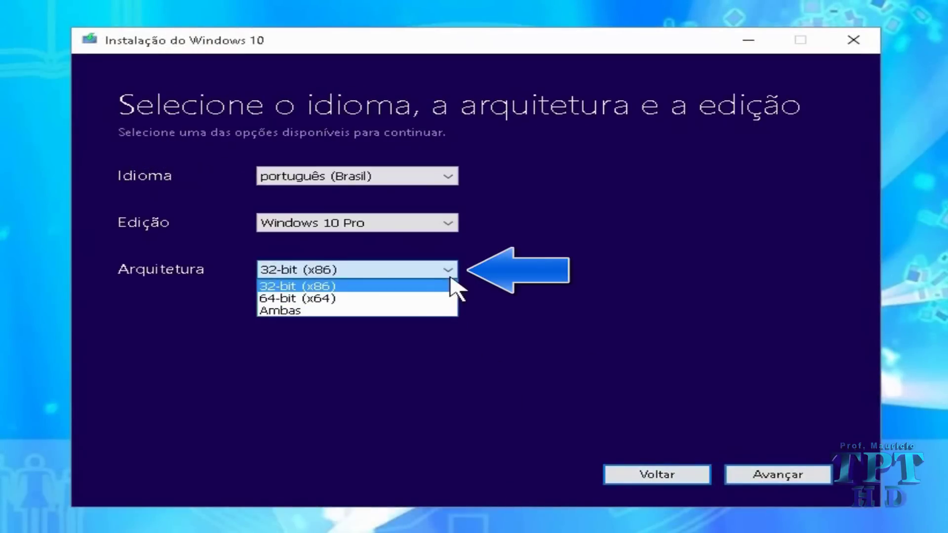
click(420, 298)
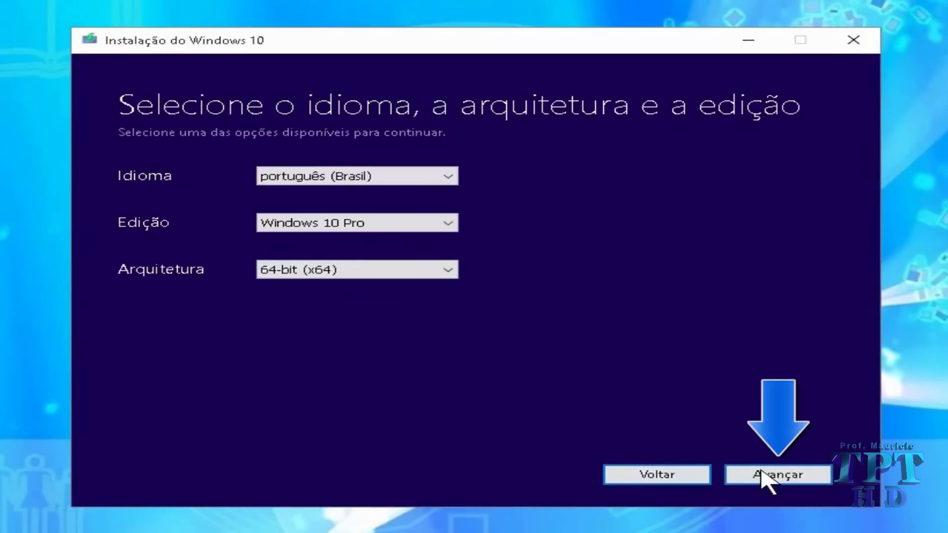
click(735, 473)
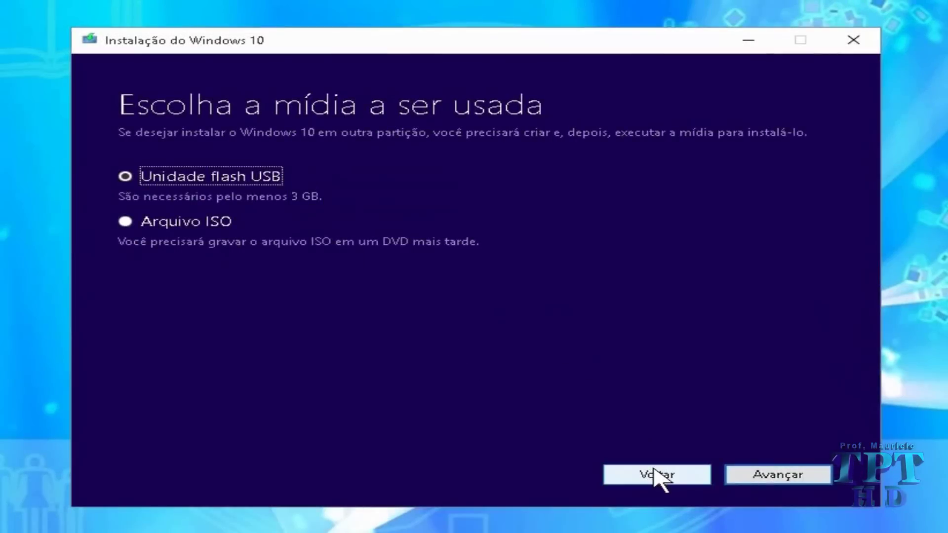
click(654, 474)
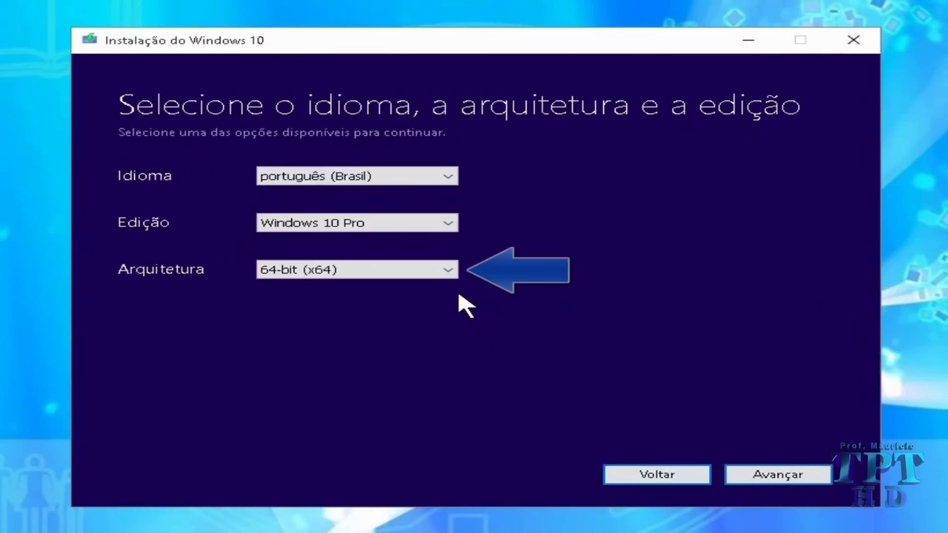
- Set the architecture to Ambas and choose Arquivo ISO as the media to create
click(450, 276)
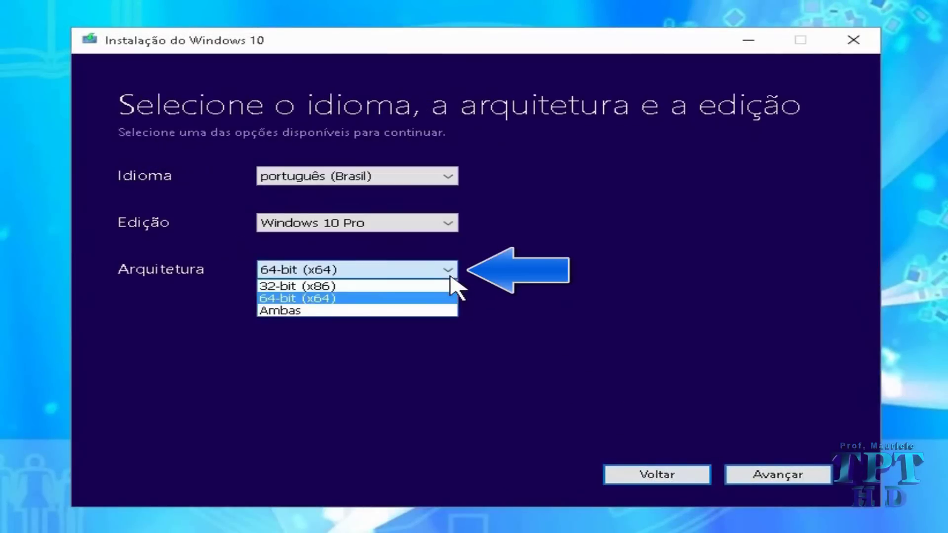
click(337, 311)
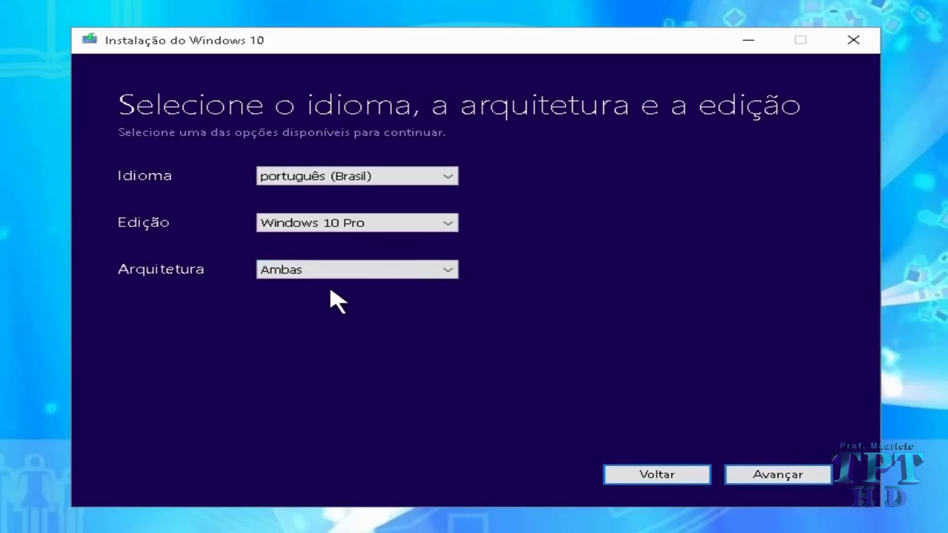
click(796, 478)
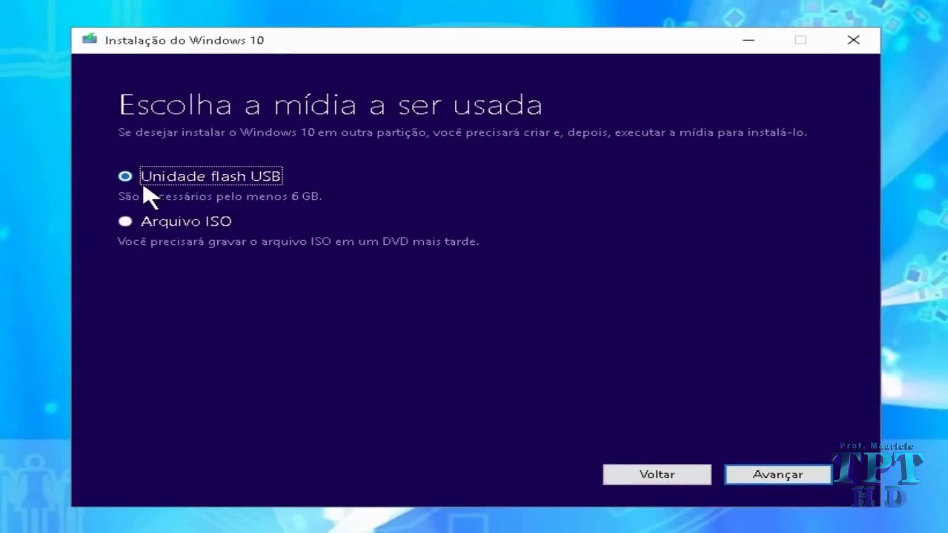
click(126, 223)
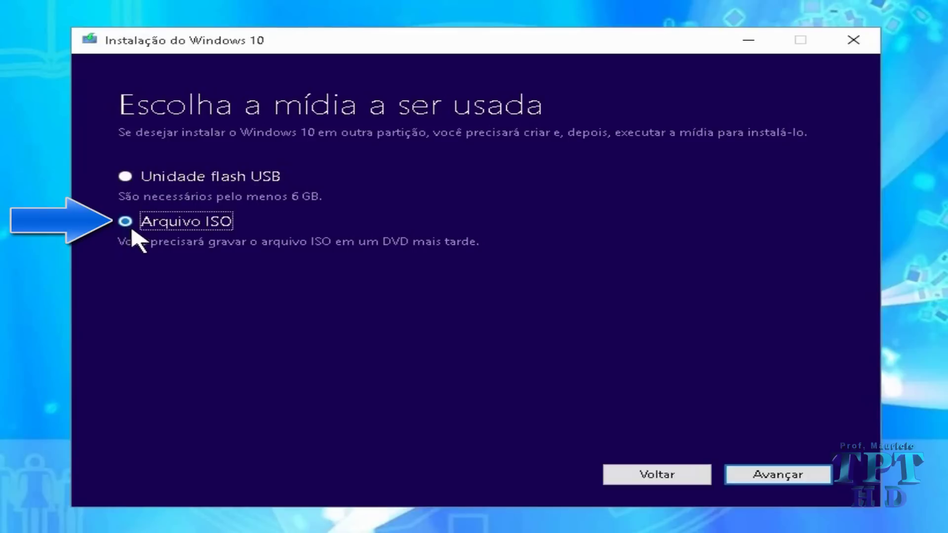
click(783, 484)
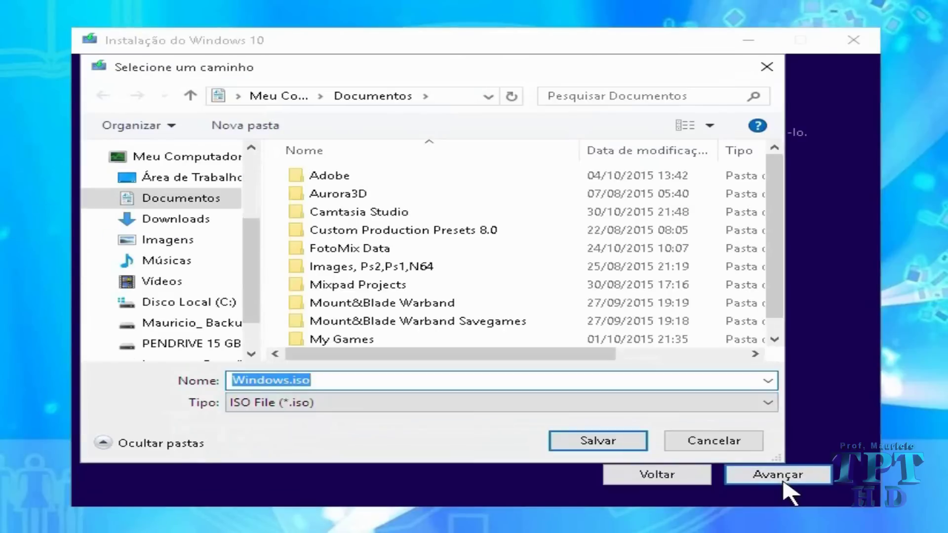
- Save the ISO to the desktop folder as "Windows 10 Pro 32 e 64 Bits.iso" and open the finished file's location
click(186, 184)
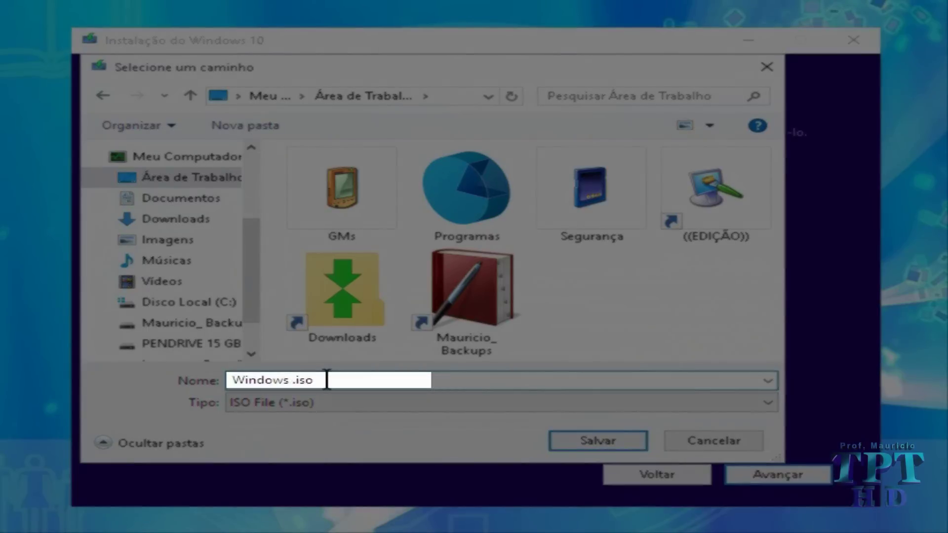
text(10 Pro 32 e 64 Bits)
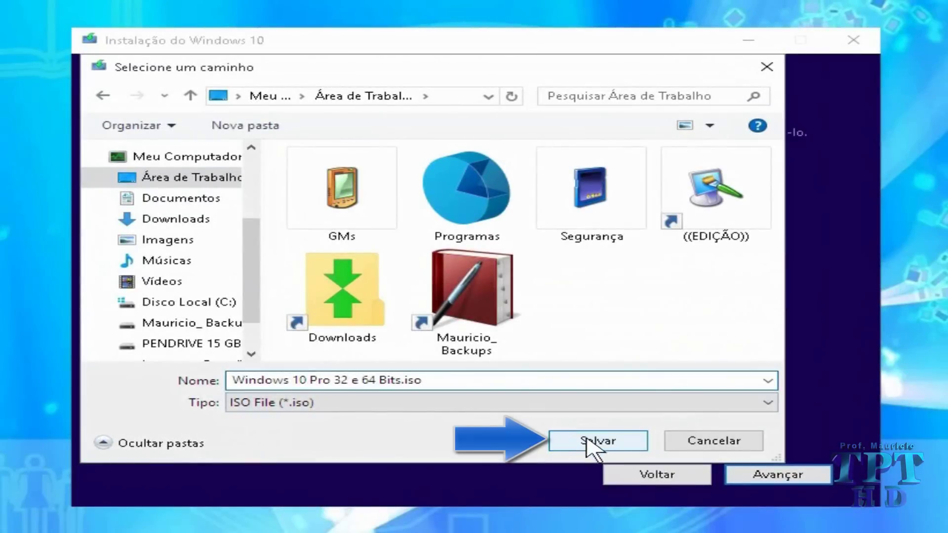
click(603, 442)
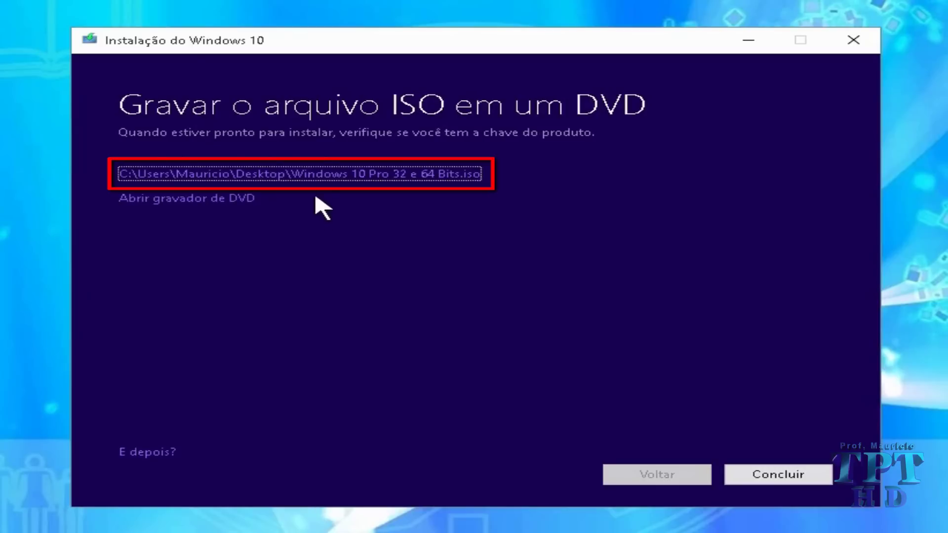
click(328, 175)
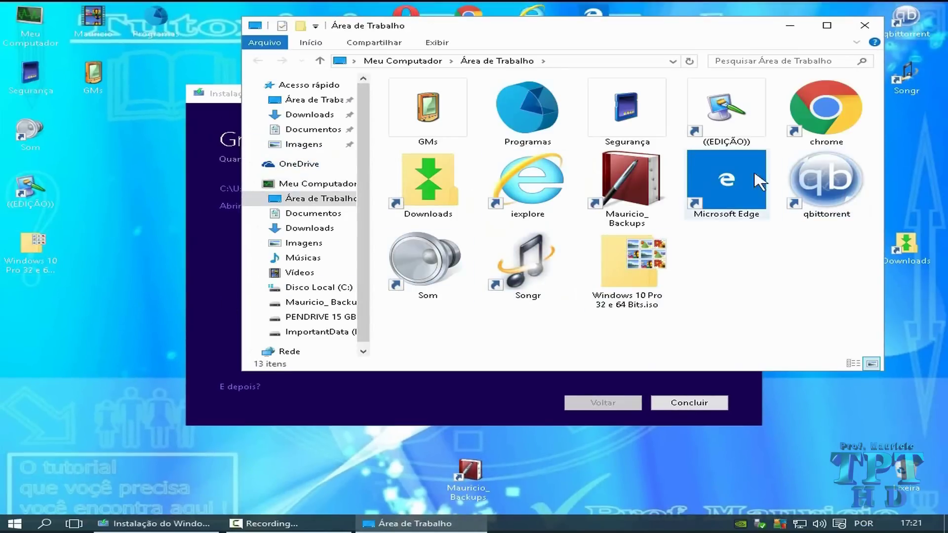
- Close the folder window and the completed media creation wizard, and move the Windows 10 ISO file to the desktop's upper middle area
click(864, 26)
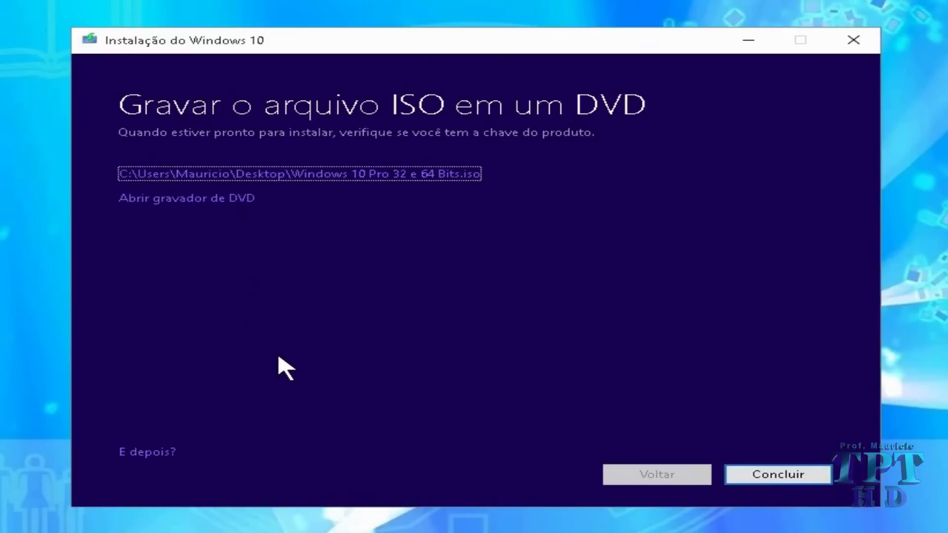
click(797, 475)
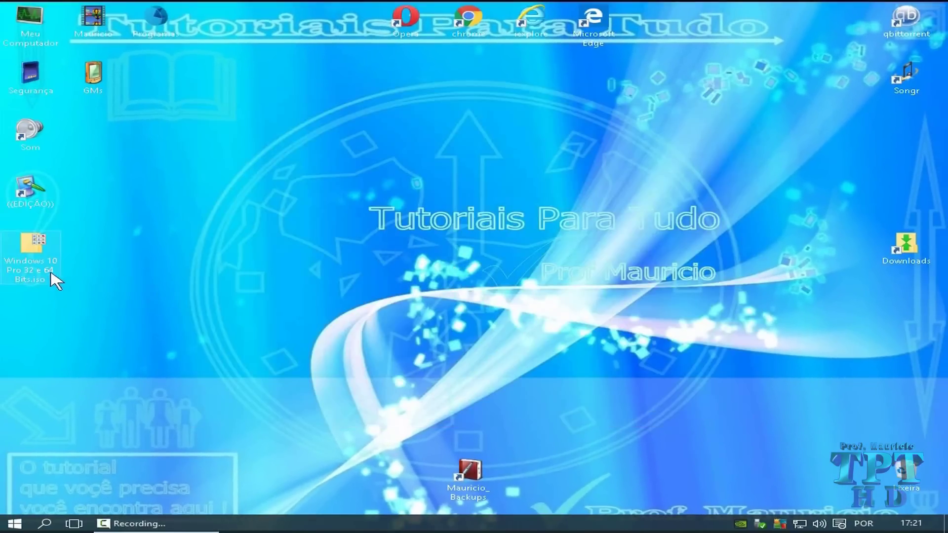
drag(47, 269, 482, 141)
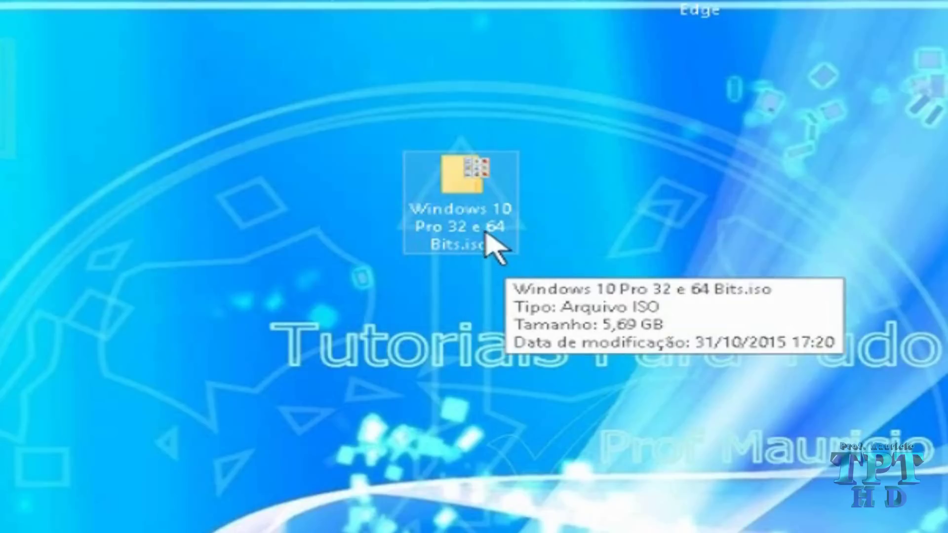
- Mount the Windows 10 ISO and open the virtual BD-ROM drive (G:) in File Explorer to view its files
double_click(482, 212)
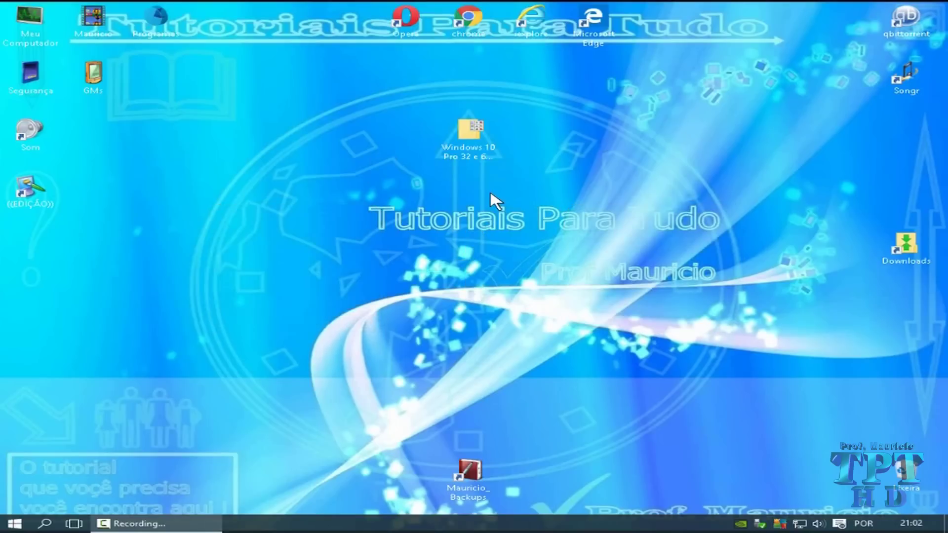
key(super+e)
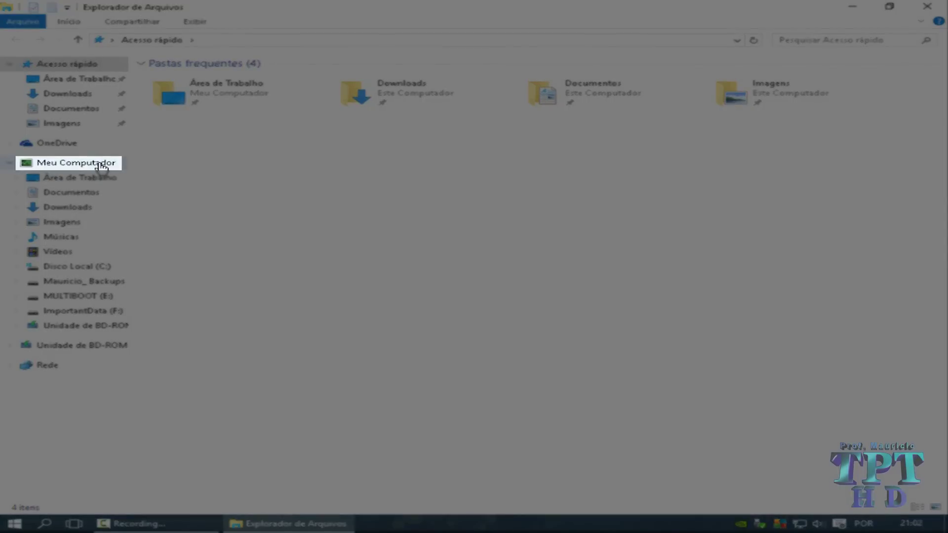
click(100, 164)
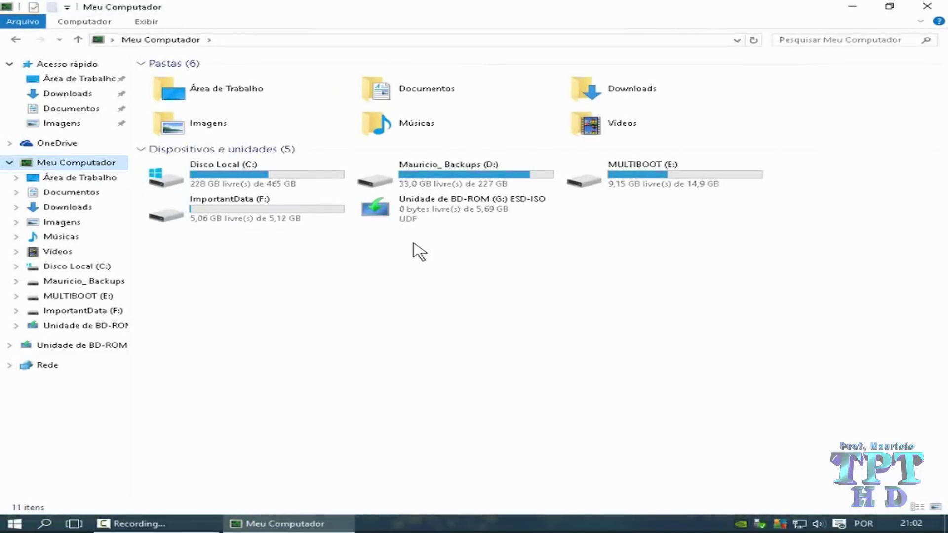
click(456, 225)
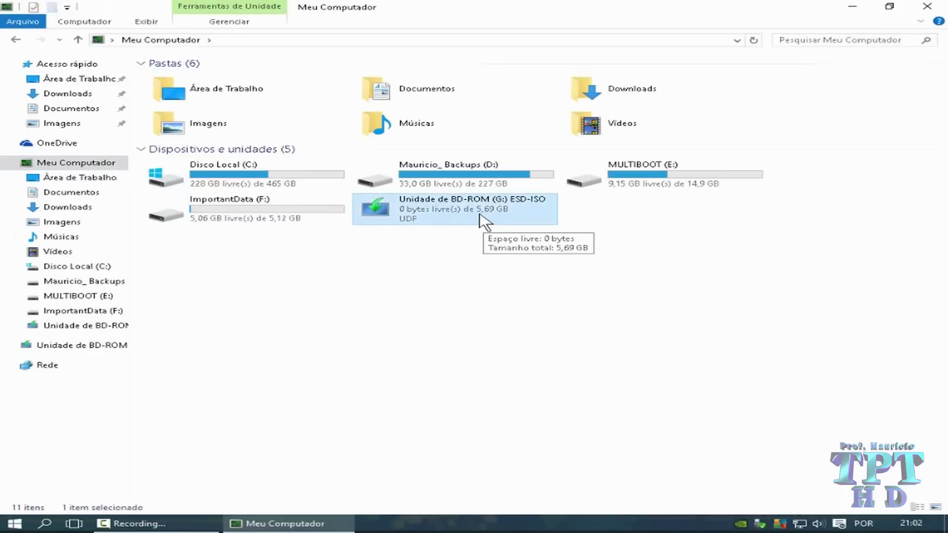
right_click(479, 214)
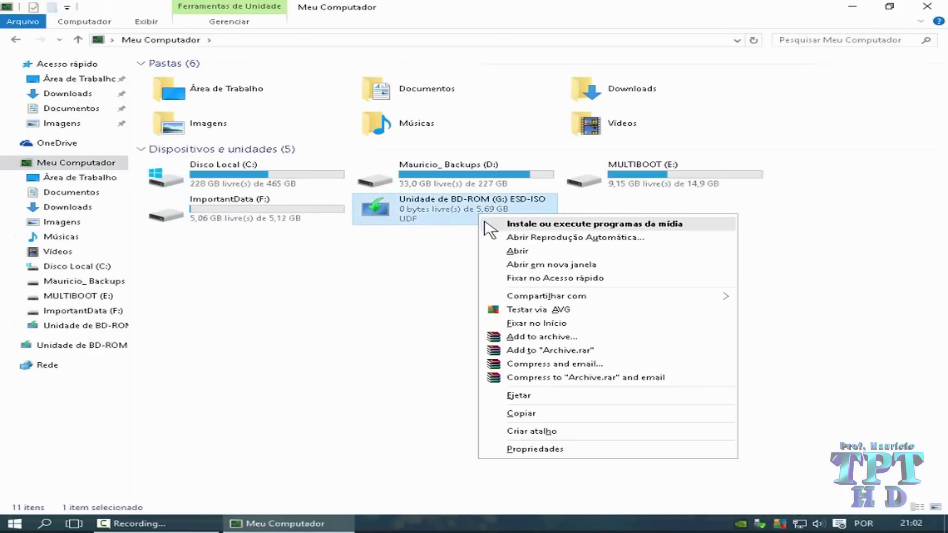
click(518, 251)
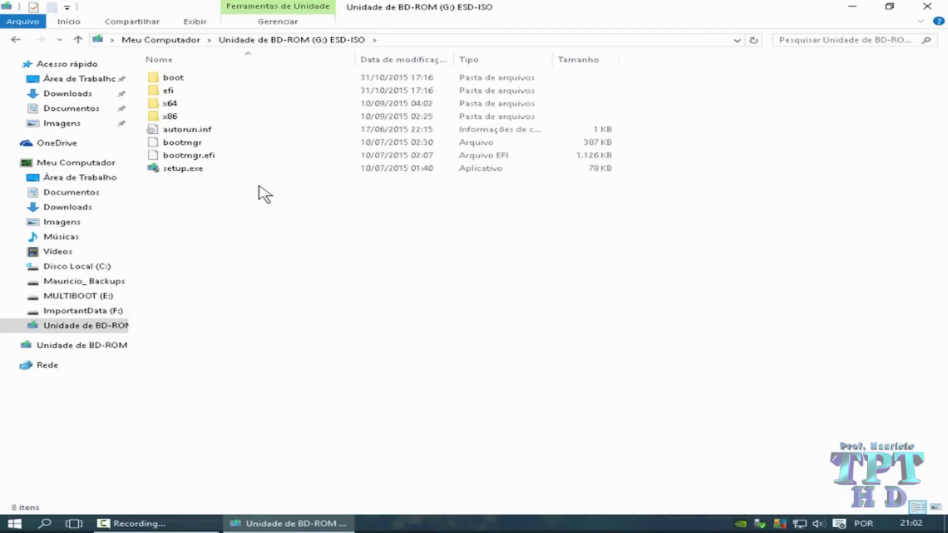
- Launch setup.exe from the mounted ISO and exit the Windows 10 installer at its important updates page, confirming the exit
double_click(187, 173)
click(183, 169)
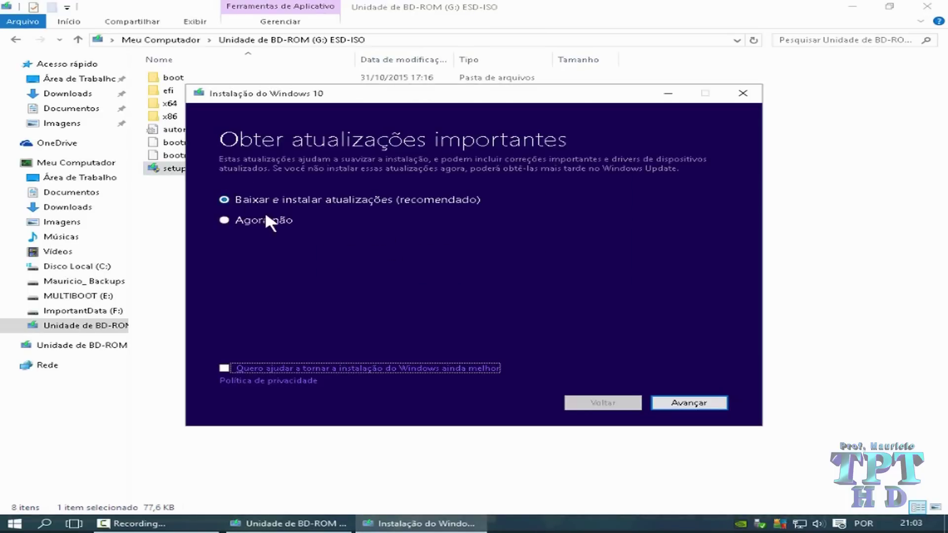
click(265, 217)
click(743, 94)
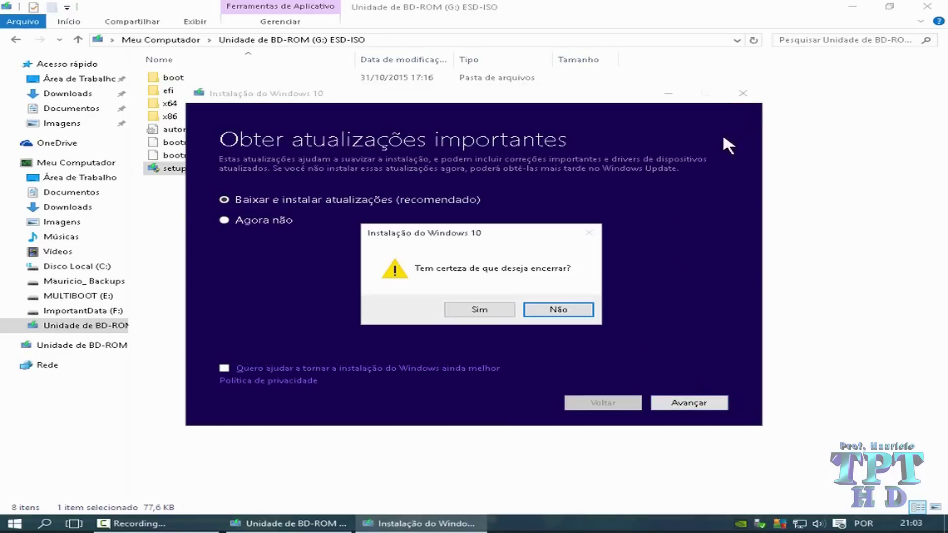
click(494, 313)
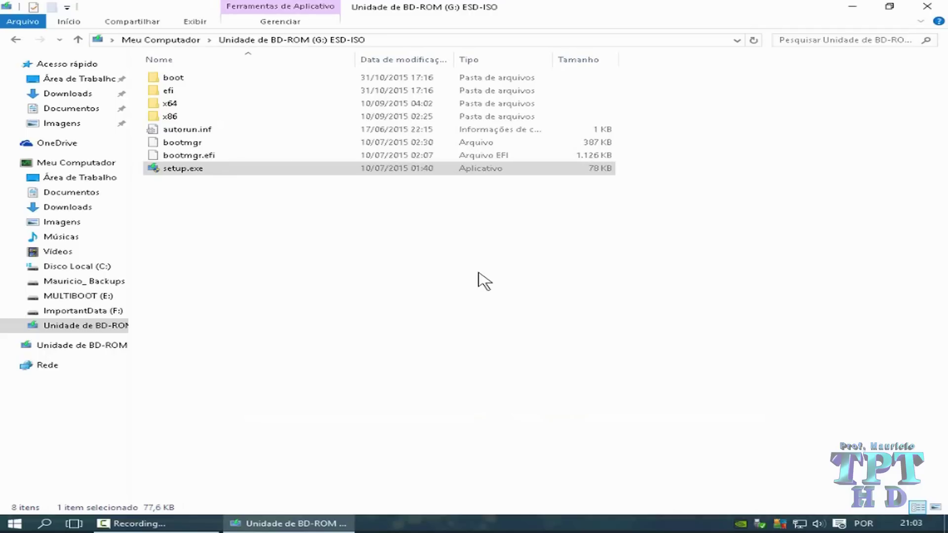
- Return to Meu Computador and eject the mounted BD-ROM drive (G:) ESD-ISO
click(484, 282)
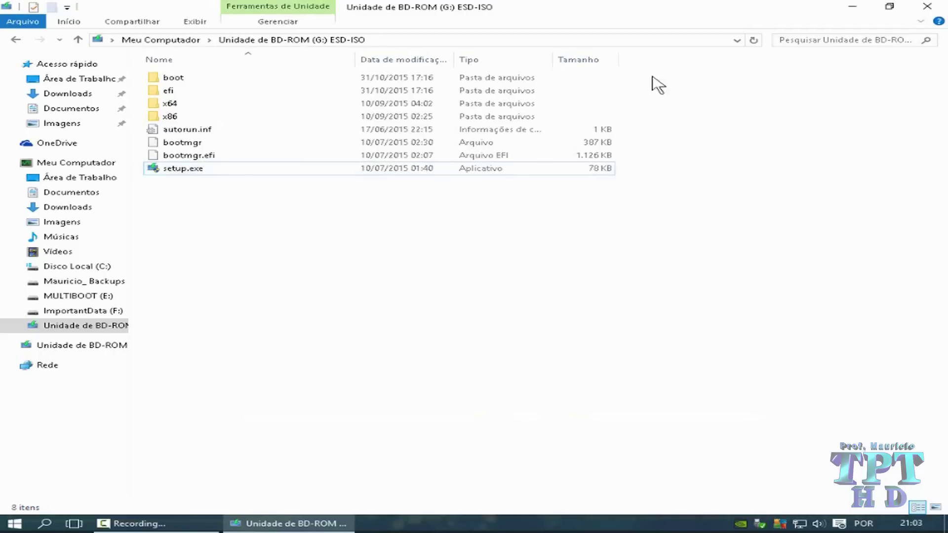
click(16, 40)
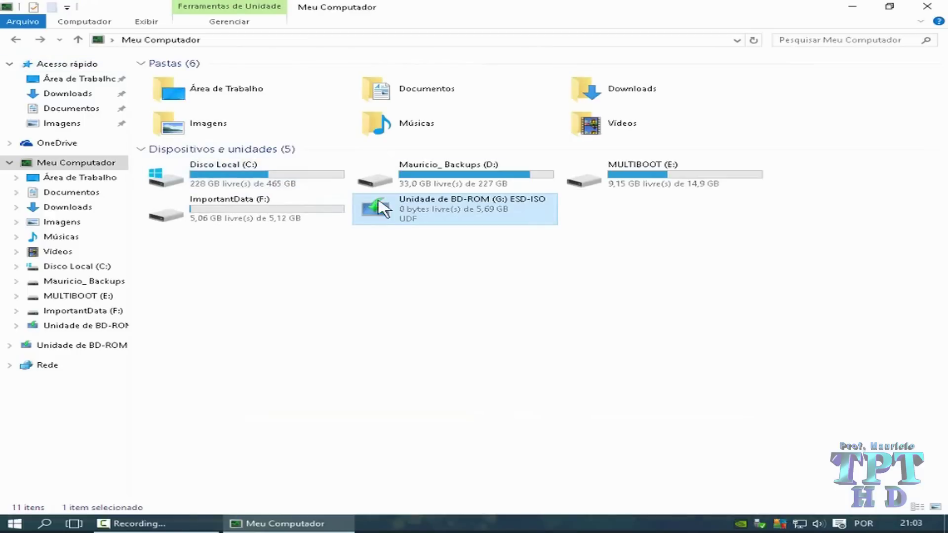
right_click(436, 217)
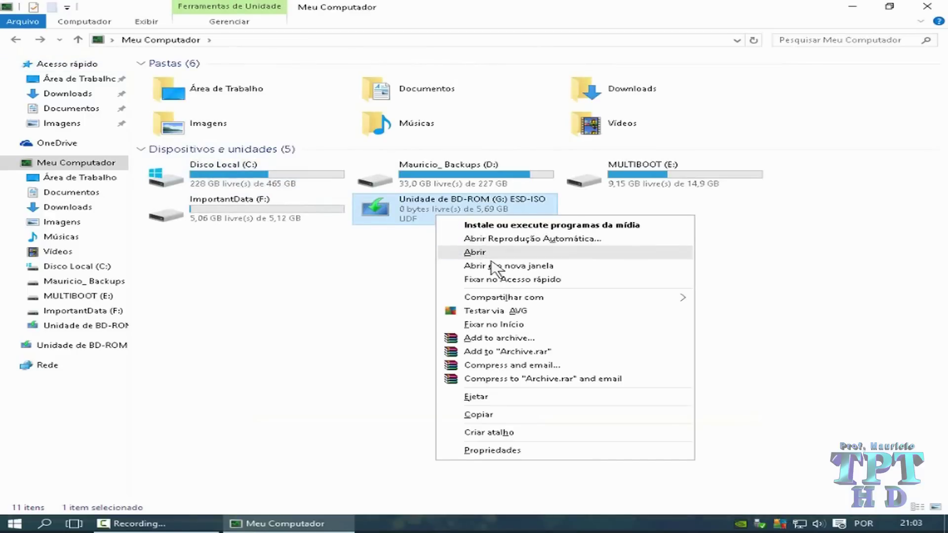
click(492, 398)
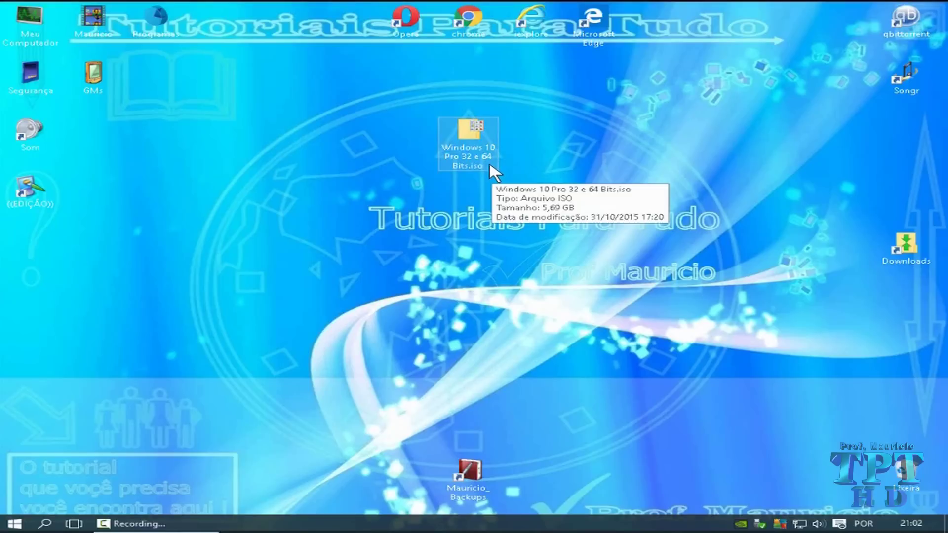